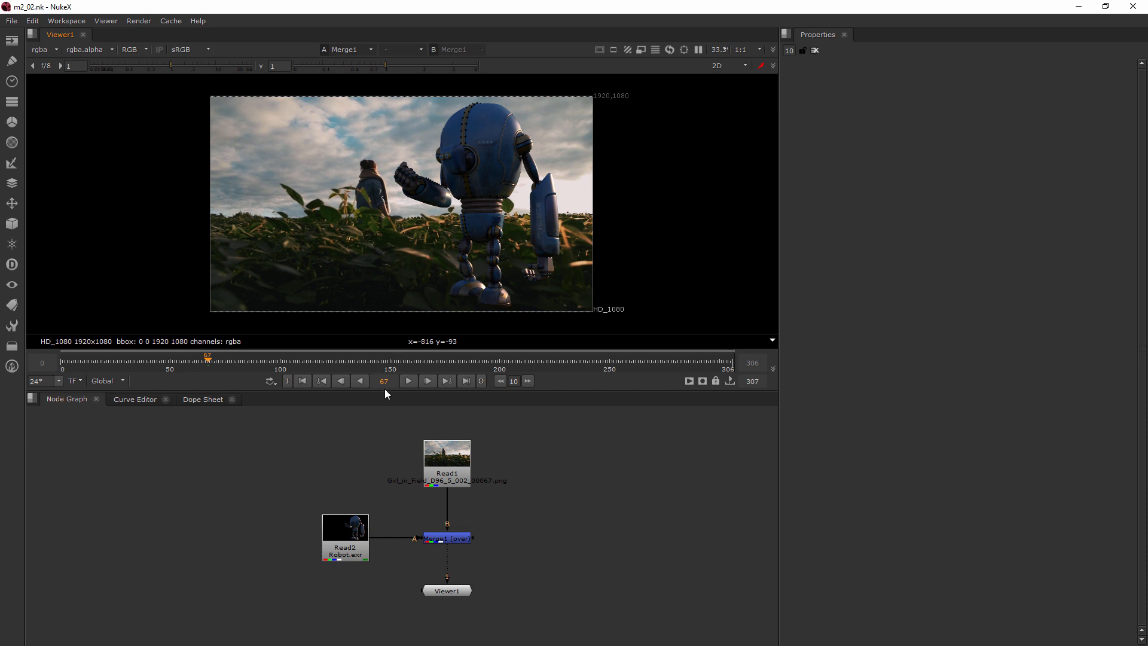
- Enlarge the node graph area, add a Shuffle node and connect it below the Read2 robot render
{"action": "left_click_drag", "start_coordinate": [384, 390], "coordinate": [387, 366]}
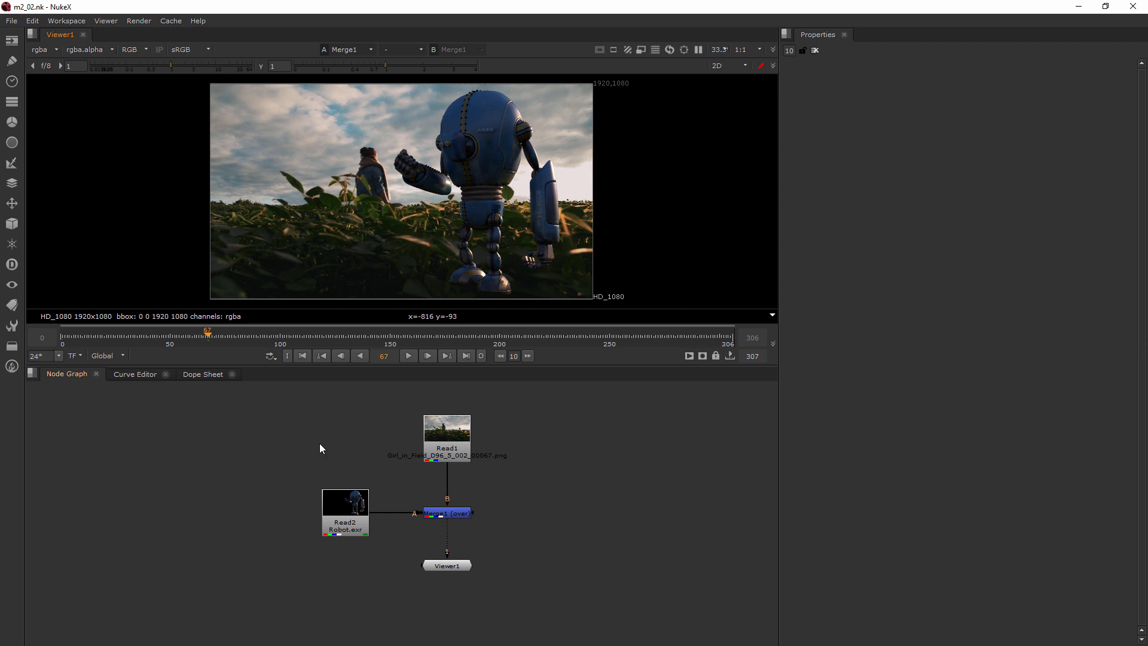
{"action": "middle_click_drag", "start_coordinate": [342, 481], "coordinate": [317, 458]}
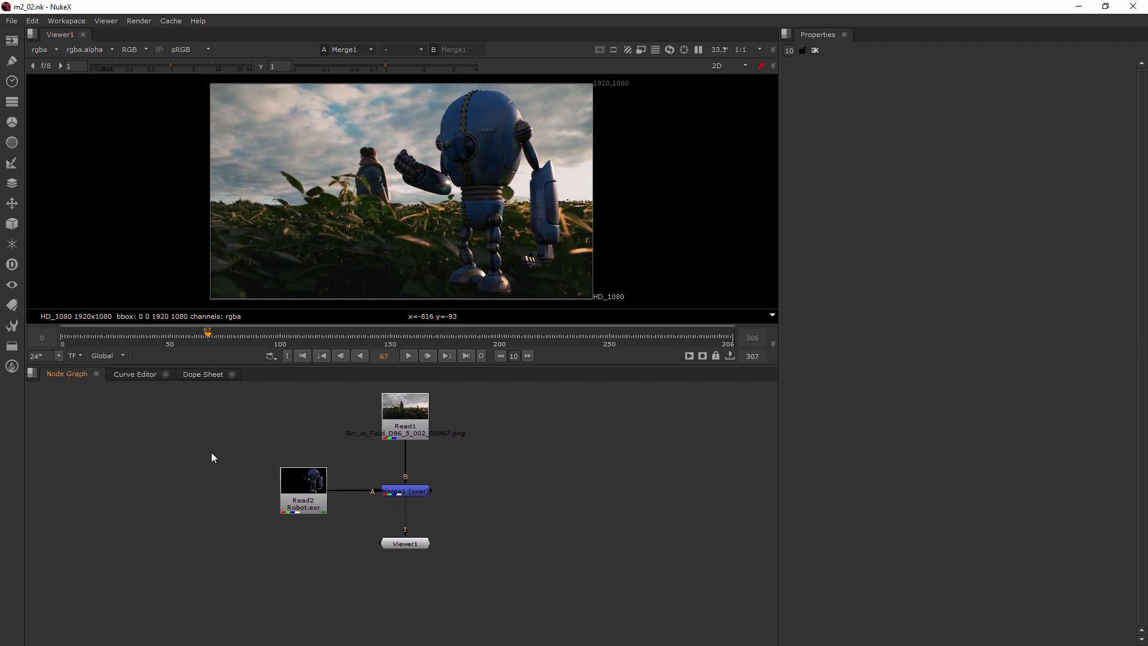
{"action": "key", "text": "Tab"}
{"action": "type", "text": "shuf"}
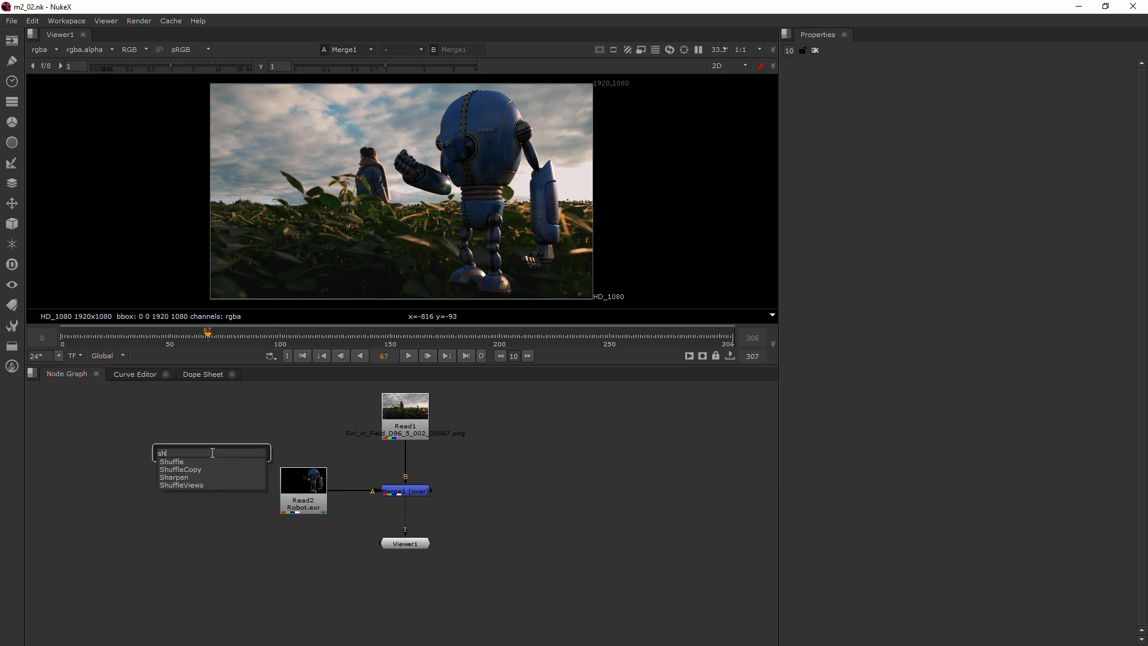
{"action": "left_click", "coordinate": [182, 461]}
{"action": "left_click_drag", "start_coordinate": [291, 535], "coordinate": [305, 510]}
{"action": "left_click_drag", "start_coordinate": [303, 551], "coordinate": [315, 537]}
- Place the Viewer1 node beneath Shuffle1 and display the Shuffle1 output in the viewer
{"action": "left_click_drag", "start_coordinate": [402, 546], "coordinate": [306, 578]}
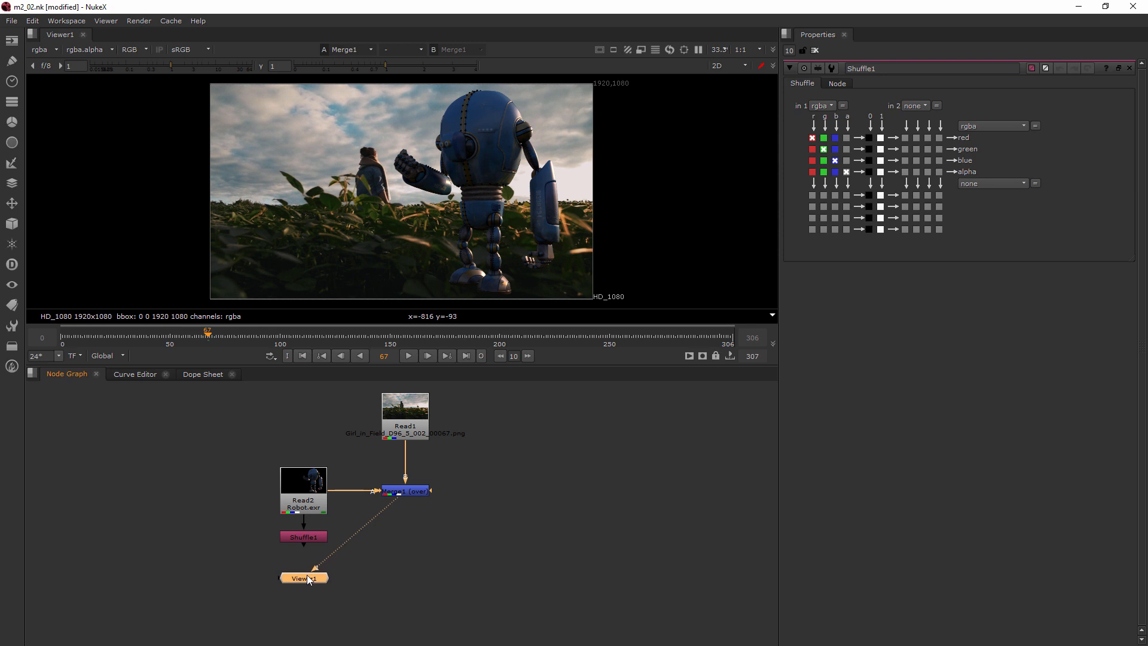
{"action": "left_click", "coordinate": [310, 535]}
{"action": "key", "text": "1"}
{"action": "left_click", "coordinate": [307, 578]}
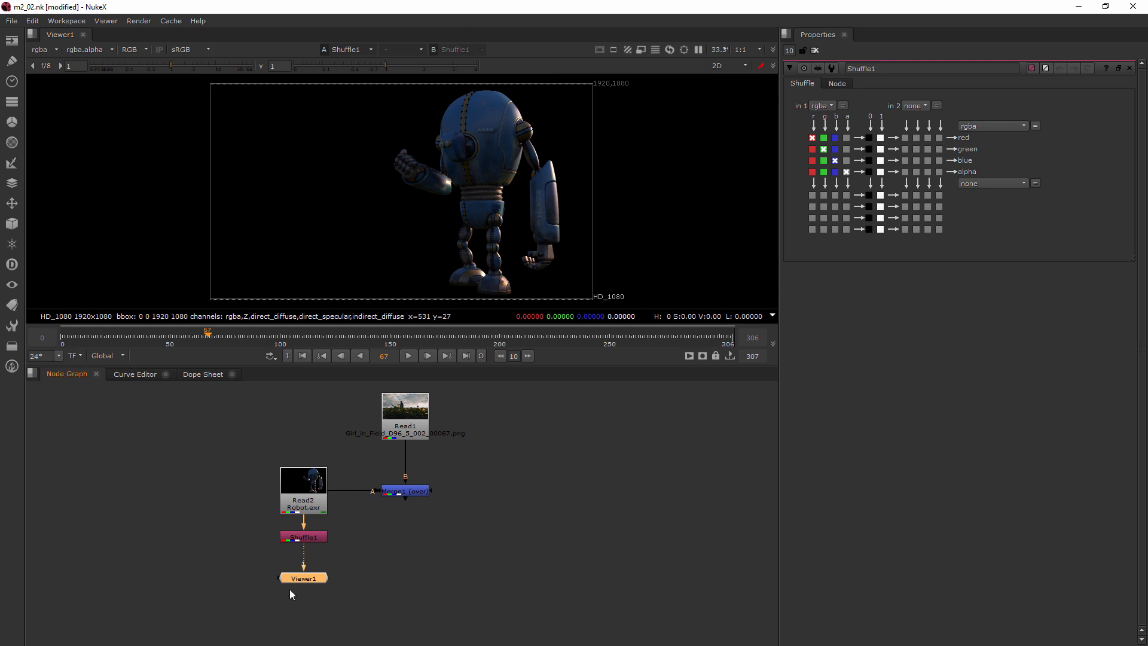
- Compare the Read2 image with the Shuffle1 output by rewiring Viewer1, offsetting the viewer node from the Shuffle
{"action": "left_click_drag", "start_coordinate": [298, 553], "coordinate": [321, 503]}
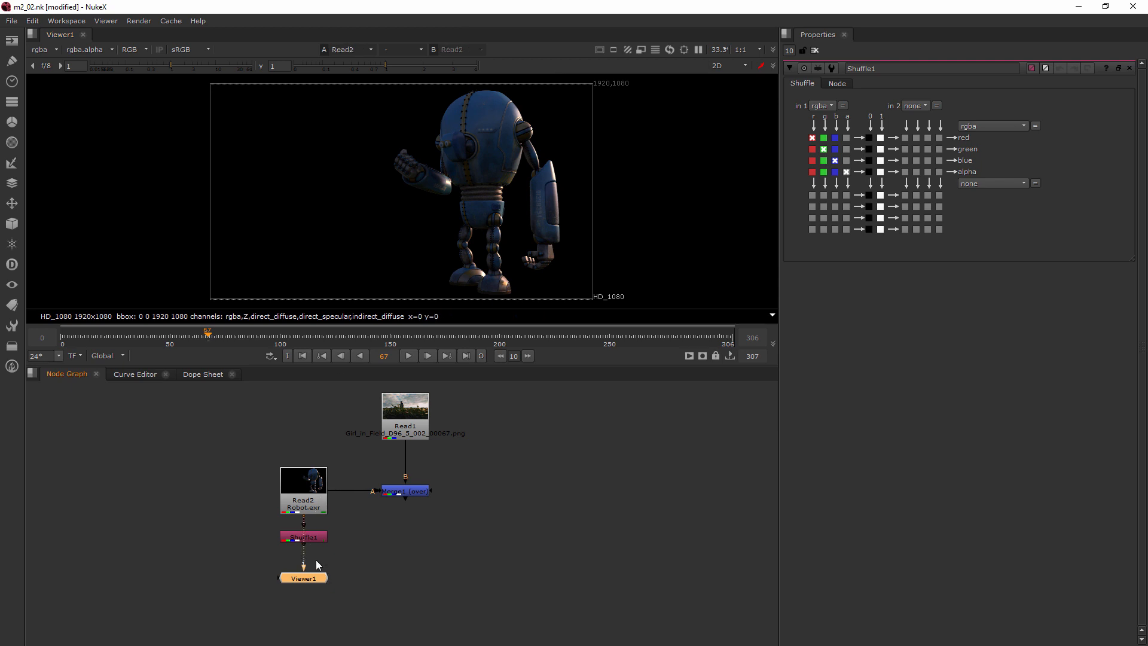
{"action": "left_click_drag", "start_coordinate": [291, 577], "coordinate": [249, 580]}
{"action": "left_click_drag", "start_coordinate": [283, 522], "coordinate": [297, 538]}
- Preview the direct_diffuse layer and the alpha layer through Shuffle1's first input, checking the viewer's available alpha channels in between
{"action": "left_click", "coordinate": [831, 105]}
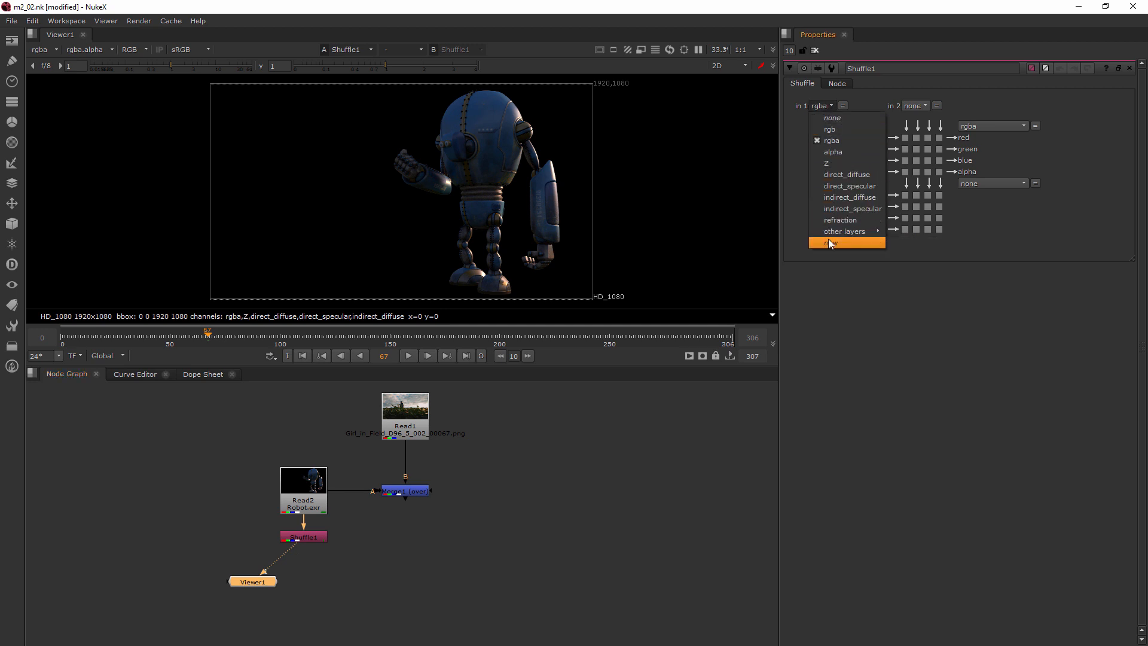
{"action": "left_click", "coordinate": [867, 176]}
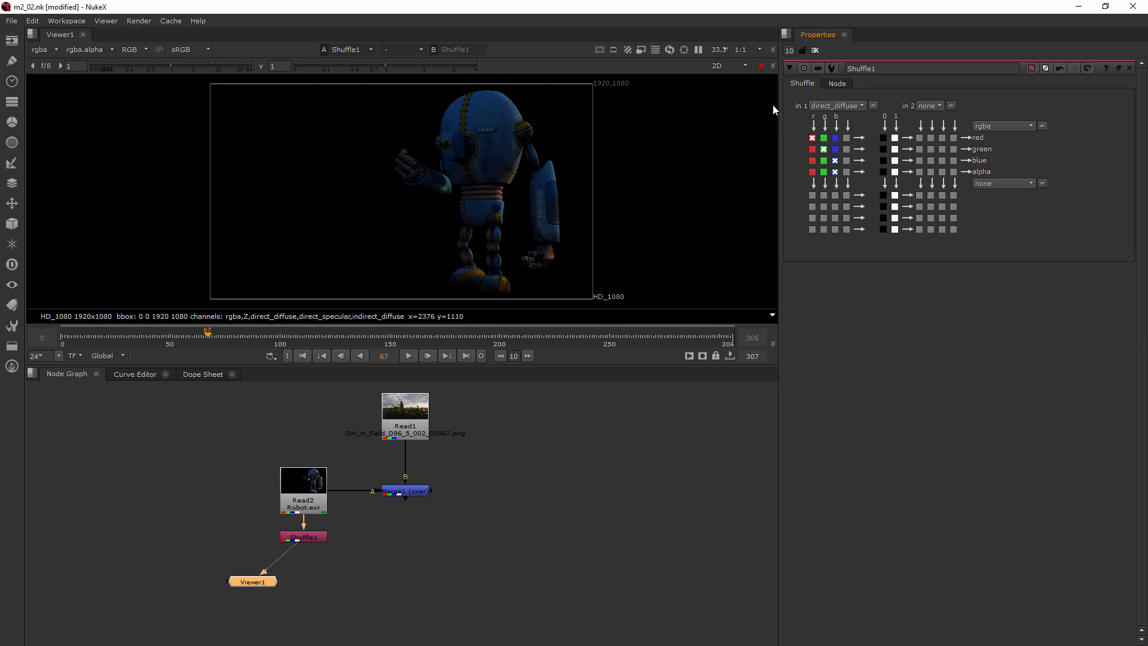
{"action": "left_click", "coordinate": [109, 52]}
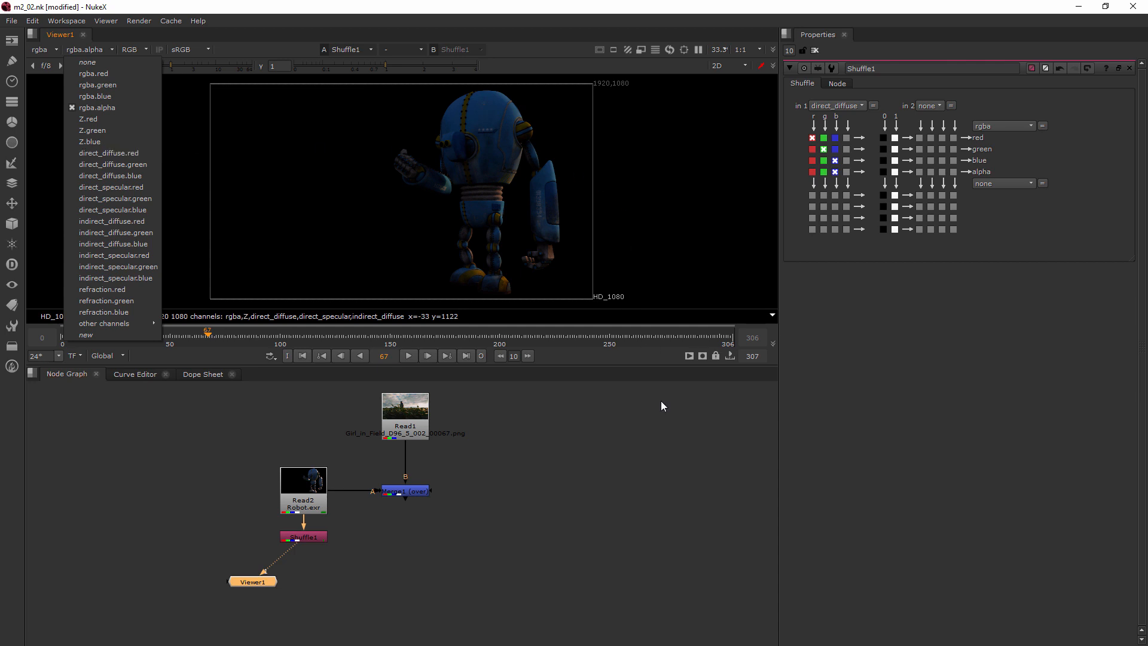
{"action": "left_click", "coordinate": [652, 414]}
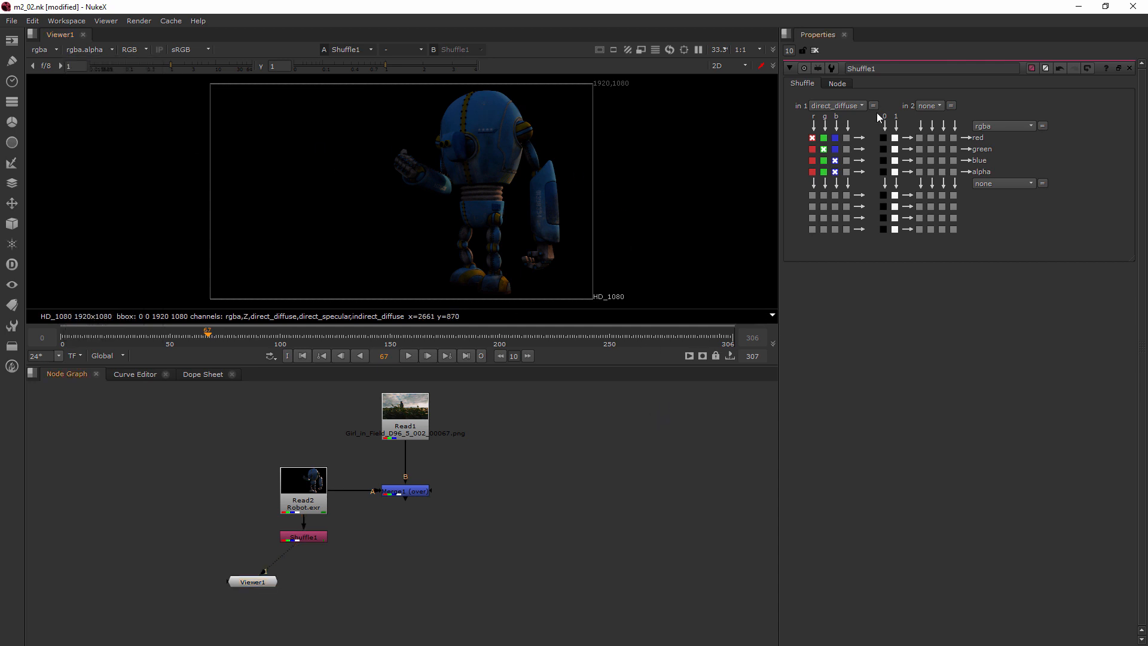
{"action": "left_click", "coordinate": [849, 105]}
{"action": "left_click", "coordinate": [833, 152]}
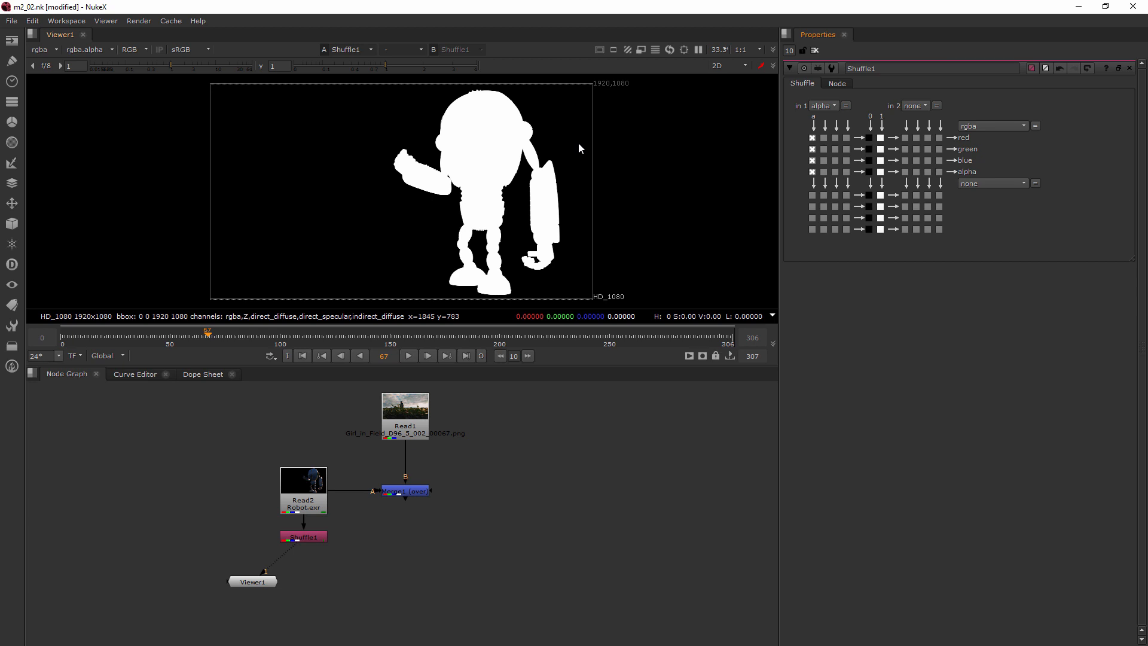
- Start a new layer from Shuffle1's first input and name it Robot_alpha
{"action": "left_click", "coordinate": [822, 107]}
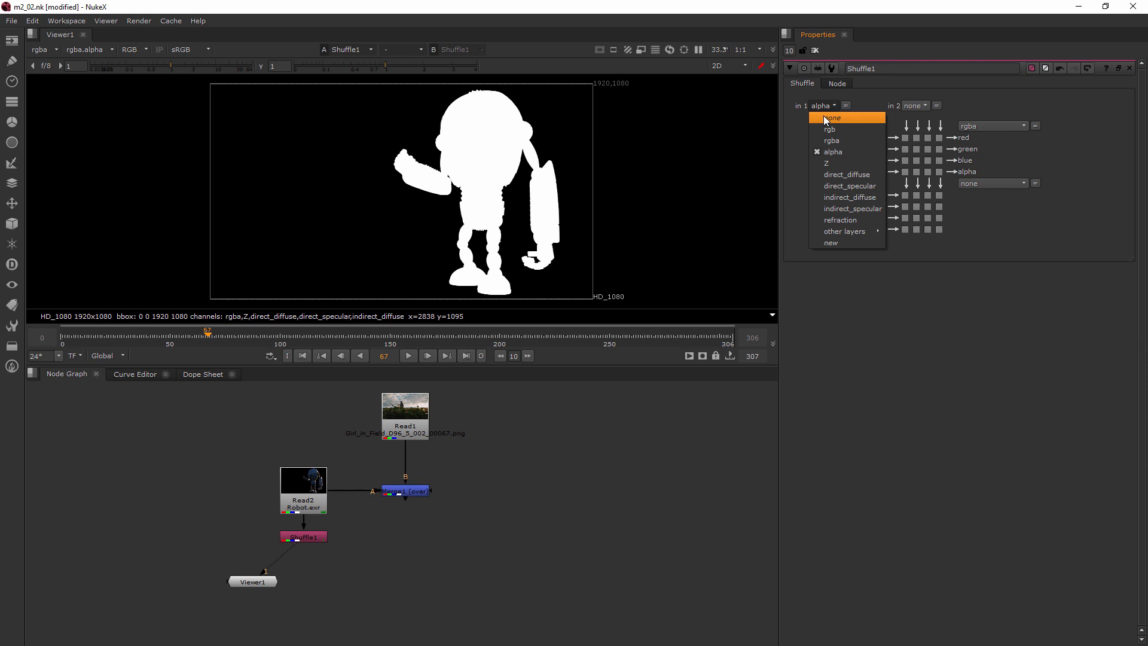
{"action": "left_click", "coordinate": [833, 241]}
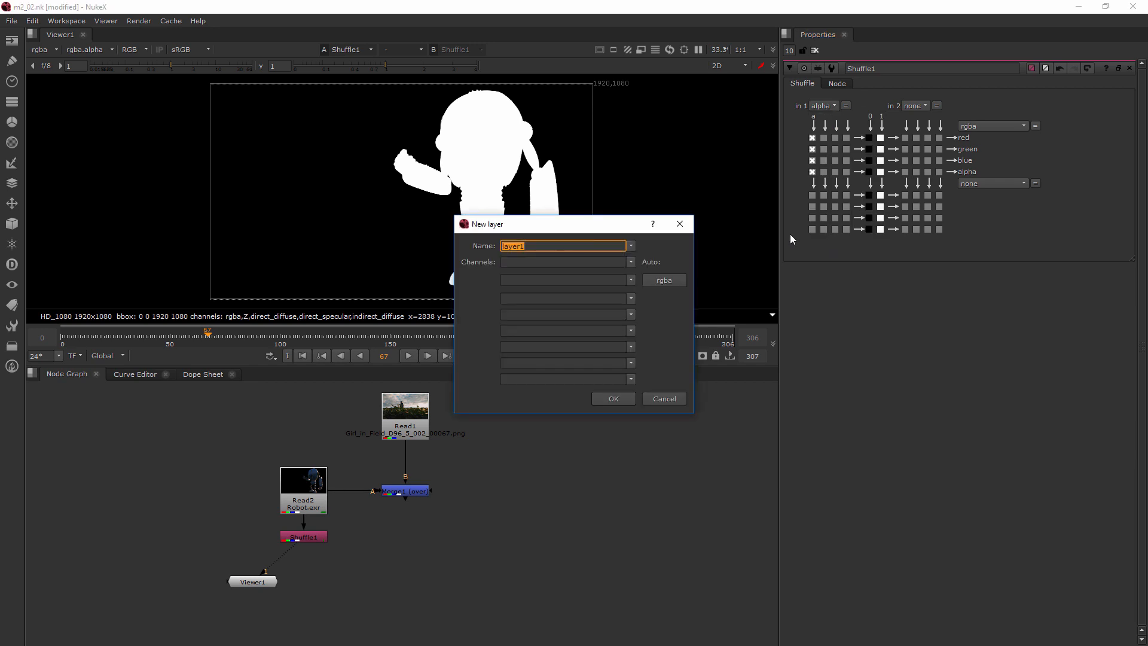
{"action": "type", "text": "Robot_alpha"}
- Auto-fill the new layer's channels with the rgba set and clear all four entries again
{"action": "left_click", "coordinate": [647, 279]}
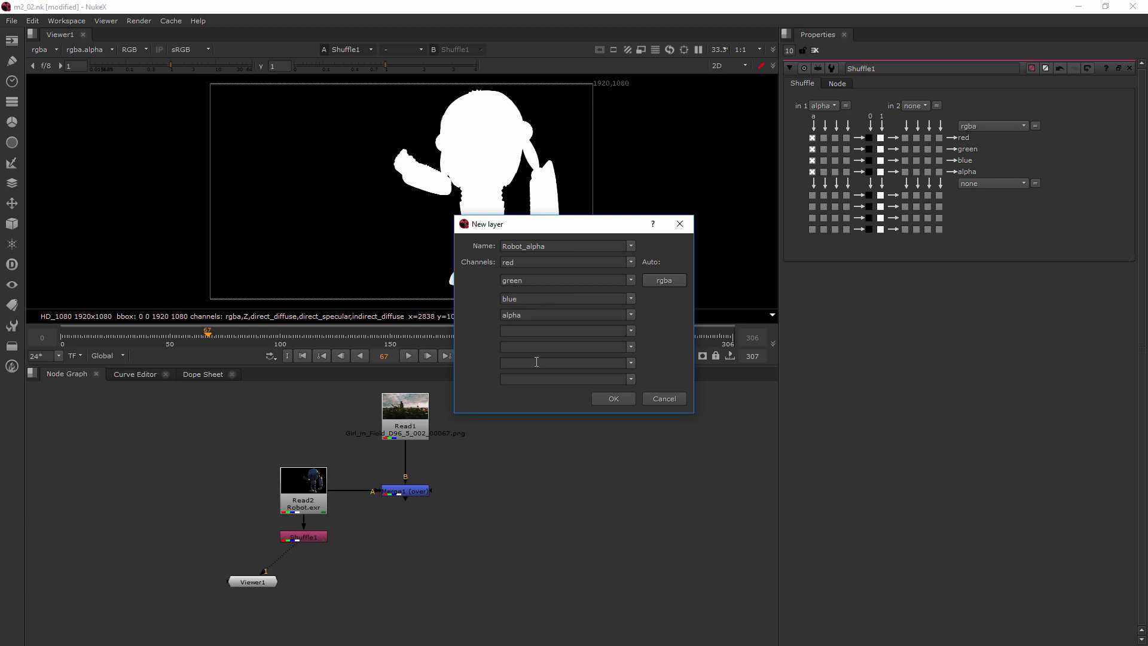
{"action": "left_click_drag", "start_coordinate": [533, 315], "coordinate": [494, 263]}
{"action": "key", "text": "BackSpace"}
{"action": "key", "text": "BackSpace"}
{"action": "key", "text": "BackSpace"}
{"action": "key", "text": "BackSpace"}
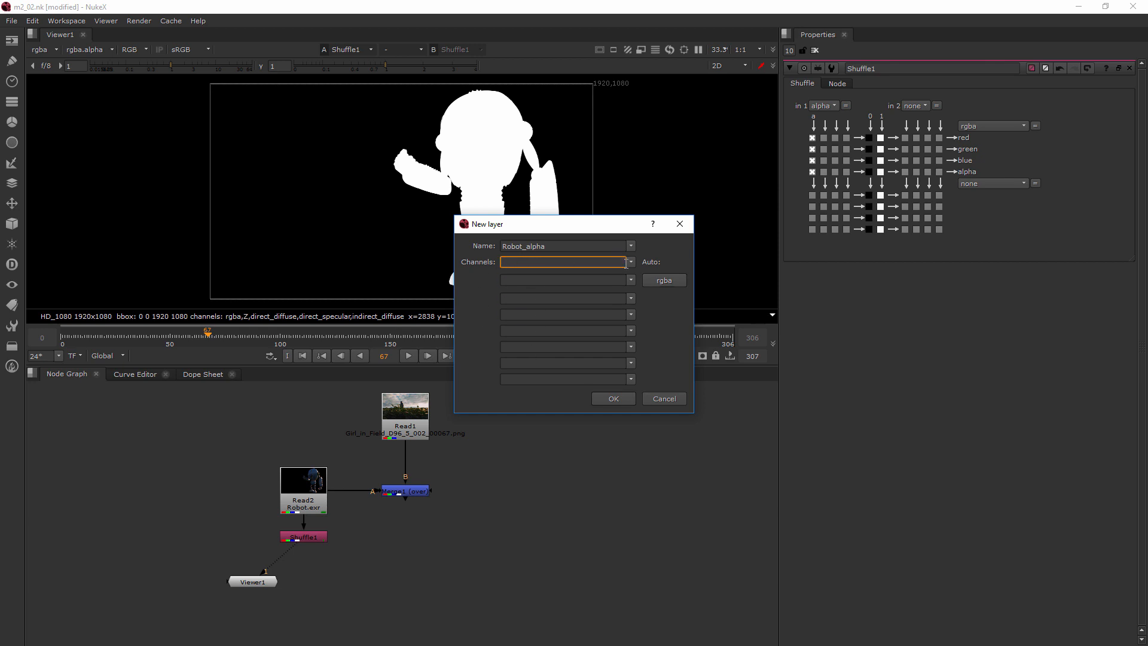
- Define alpha as the only channel of the Robot_alpha layer and create the layer
{"action": "left_click", "coordinate": [632, 263]}
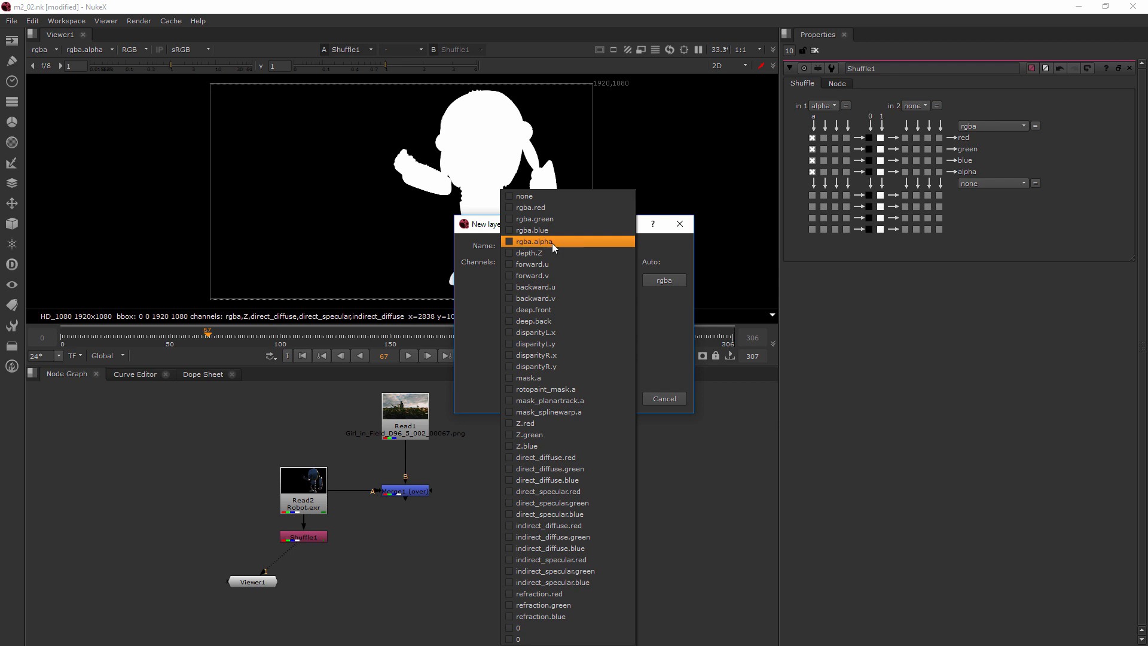
{"action": "left_click", "coordinate": [491, 274]}
{"action": "type", "text": "alpha"}
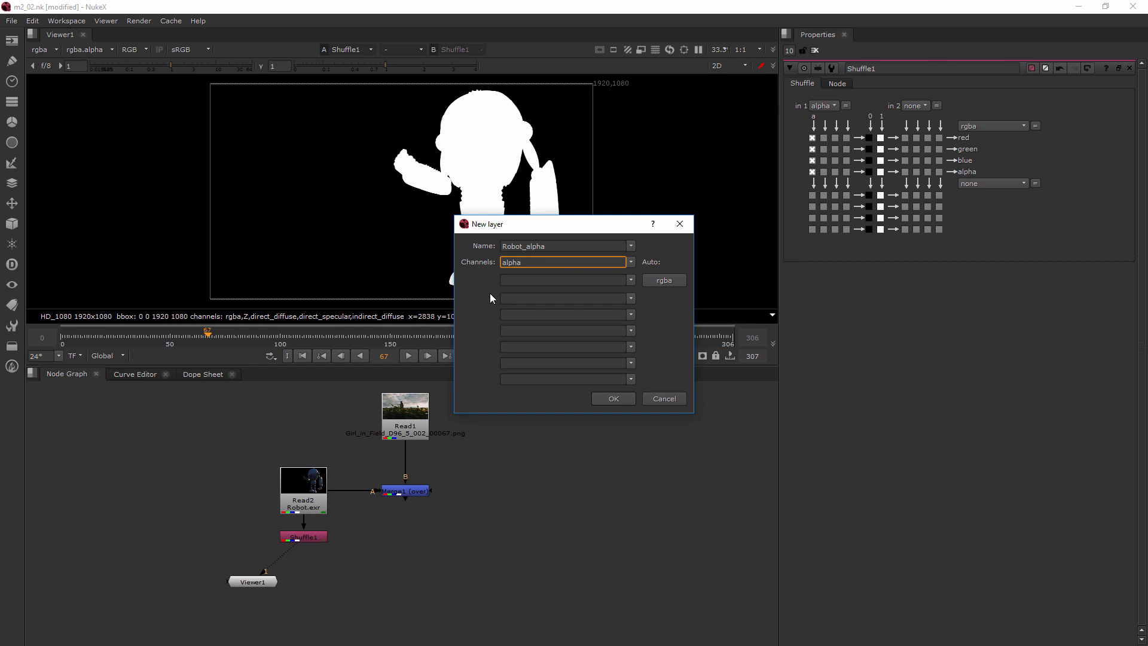
{"action": "left_click", "coordinate": [612, 398]}
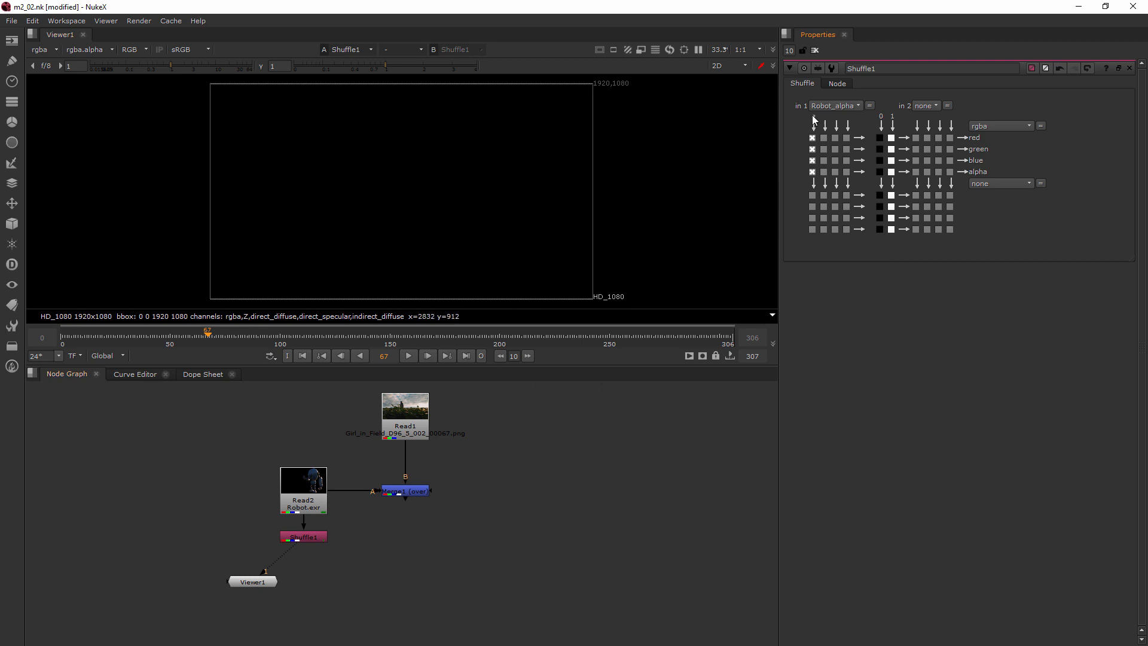
- Keep Robot_alpha as Shuffle1's first input layer and display the Robot_alpha layer in the viewer
{"action": "left_click", "coordinate": [831, 106]}
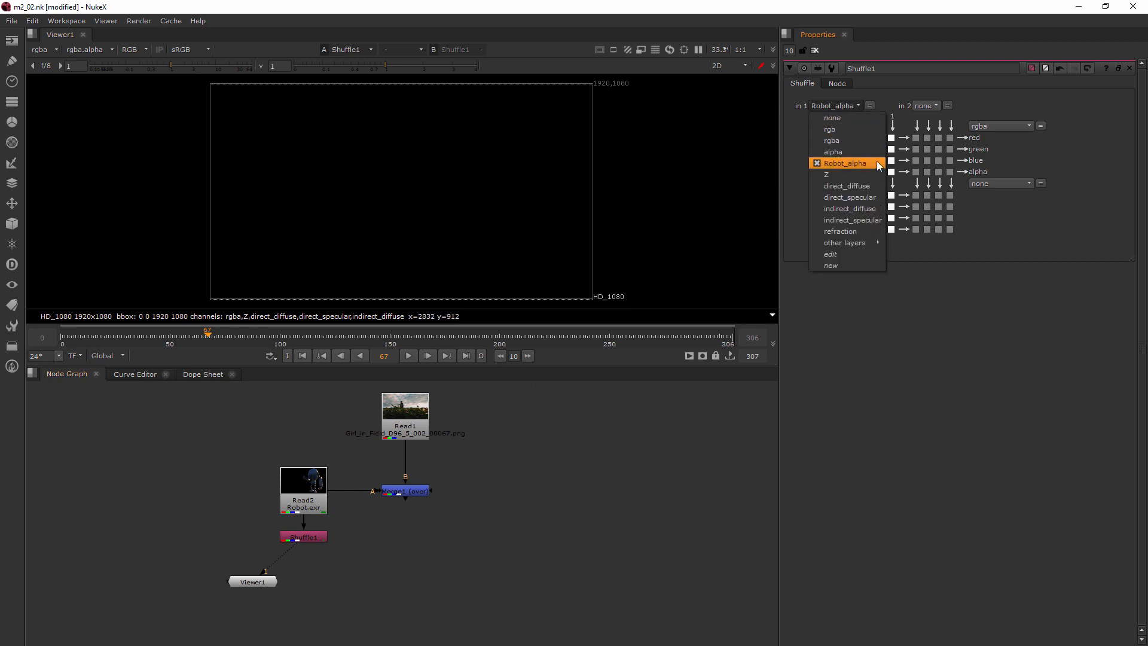
{"action": "left_click", "coordinate": [848, 159]}
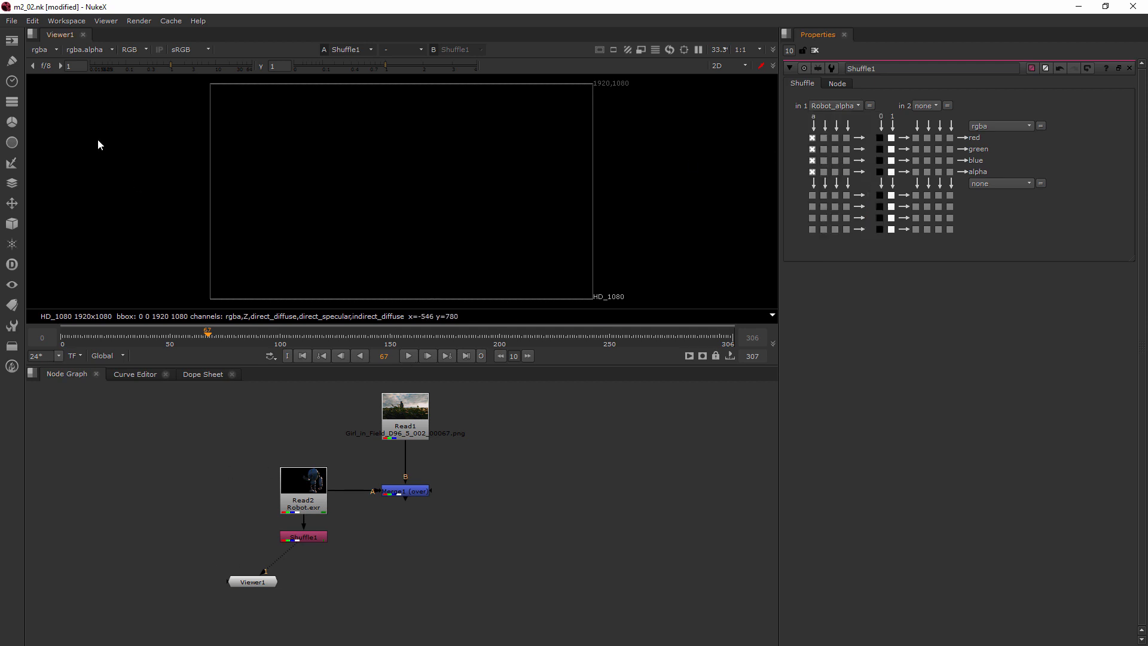
{"action": "left_click", "coordinate": [54, 49]}
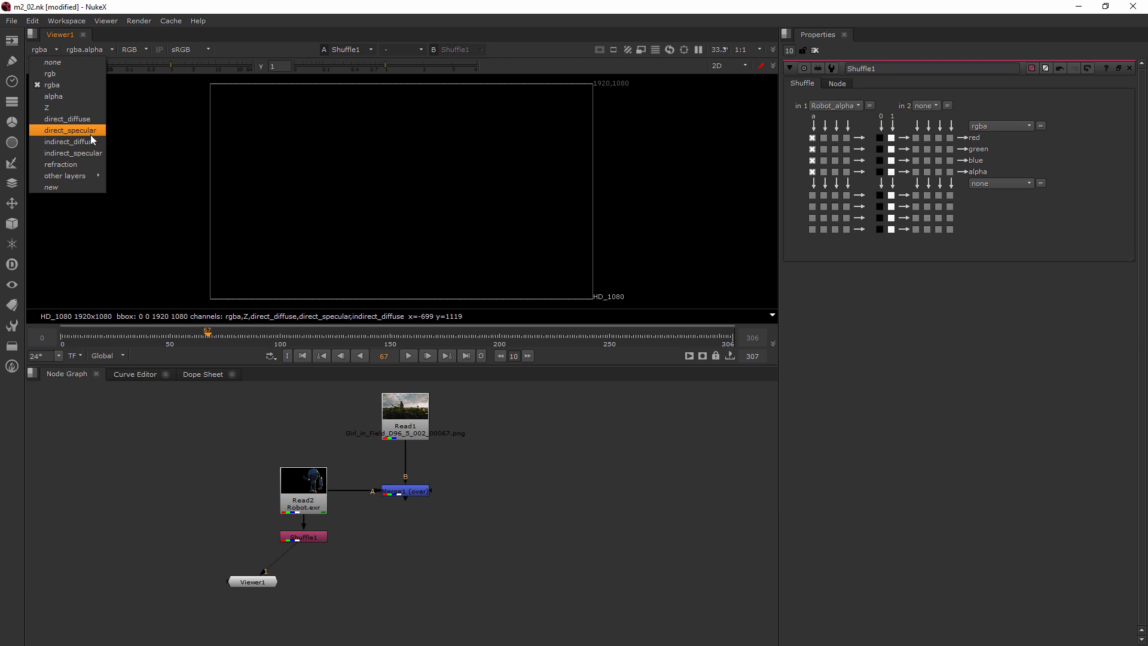
{"action": "mouse_move", "coordinate": [91, 174]}
{"action": "left_click", "coordinate": [131, 313]}
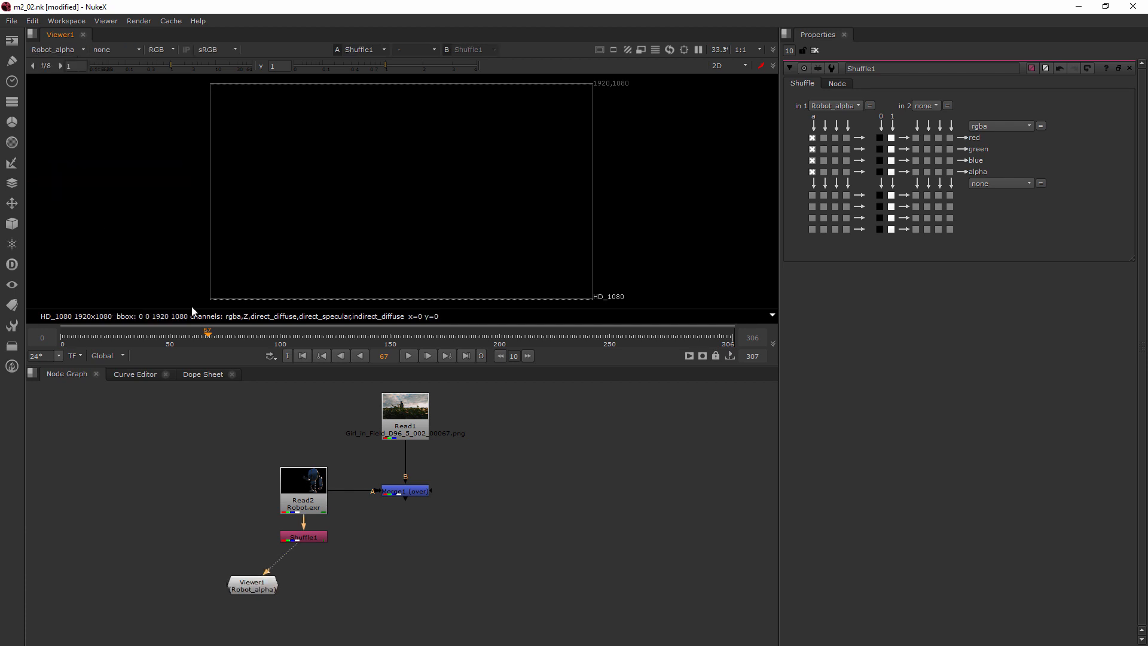
- Review the viewer's other available layers and align the Viewer1 node directly below Shuffle1
{"action": "left_click", "coordinate": [70, 52]}
{"action": "mouse_move", "coordinate": [64, 187]}
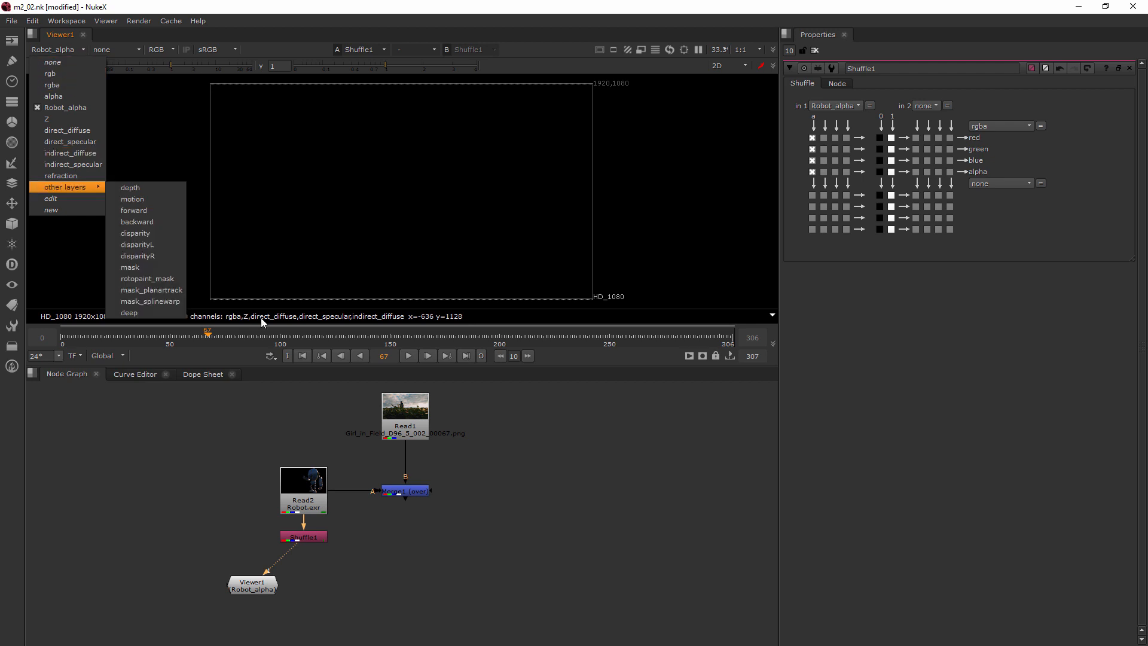
{"action": "left_click", "coordinate": [228, 431]}
{"action": "left_click_drag", "start_coordinate": [259, 584], "coordinate": [315, 583]}
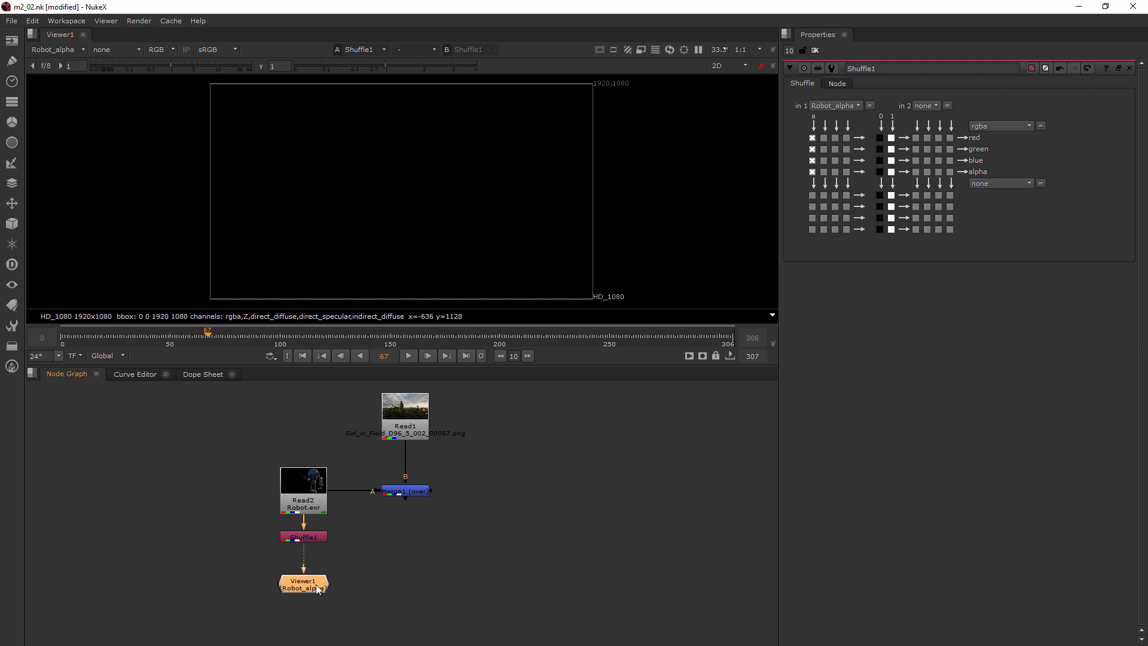